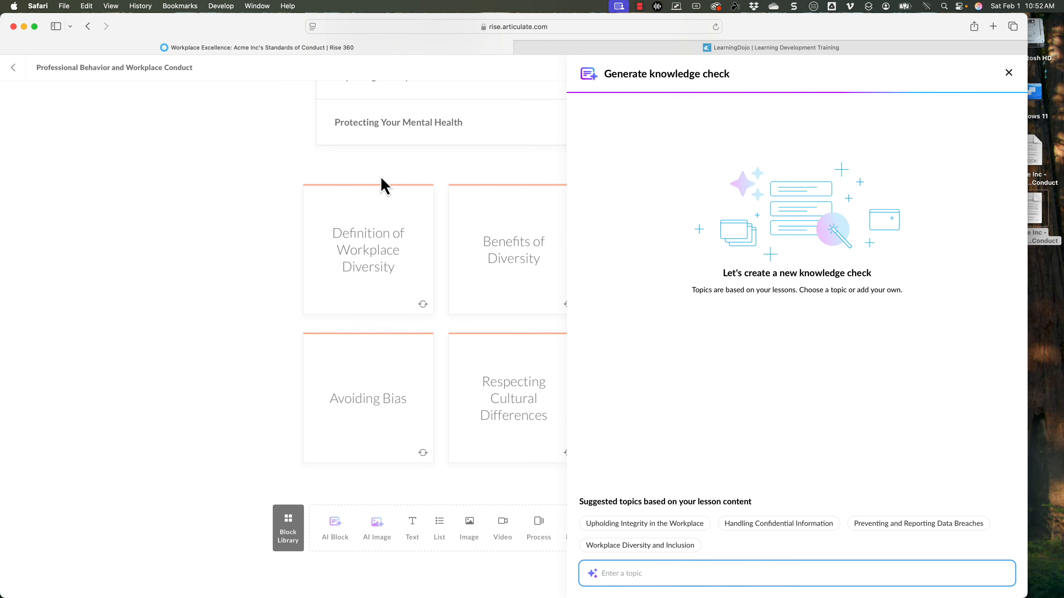
# Step: Insert an AI-generated knowledge check on Handling Confidential Information, with its focus changed to "What to do when data is leaked"
pyautogui.click(771, 529)
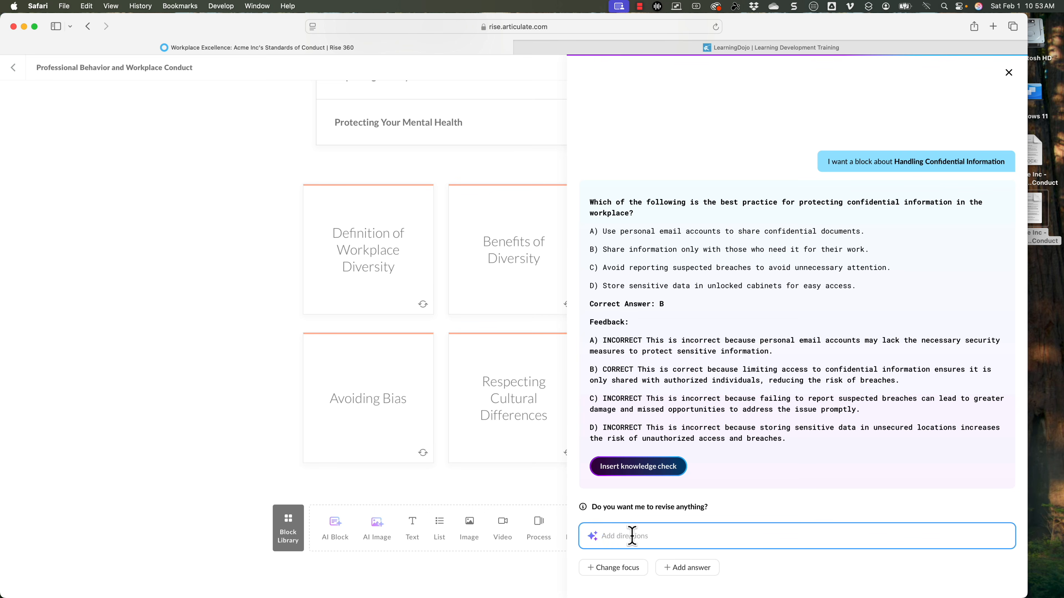
pyautogui.click(626, 570)
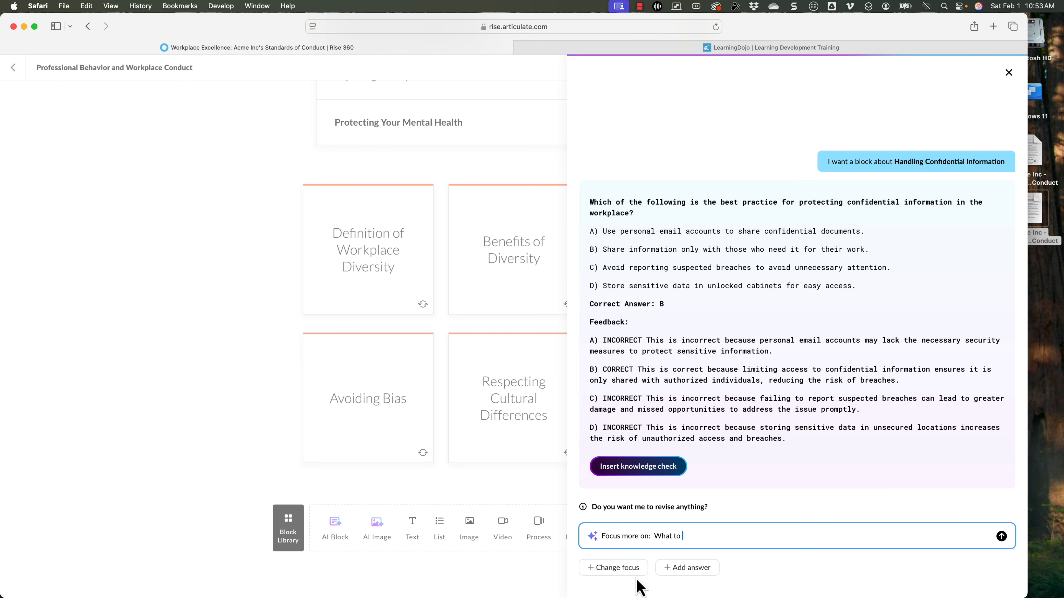
pyautogui.write('What to do when data is leaked')
pyautogui.press('Return')
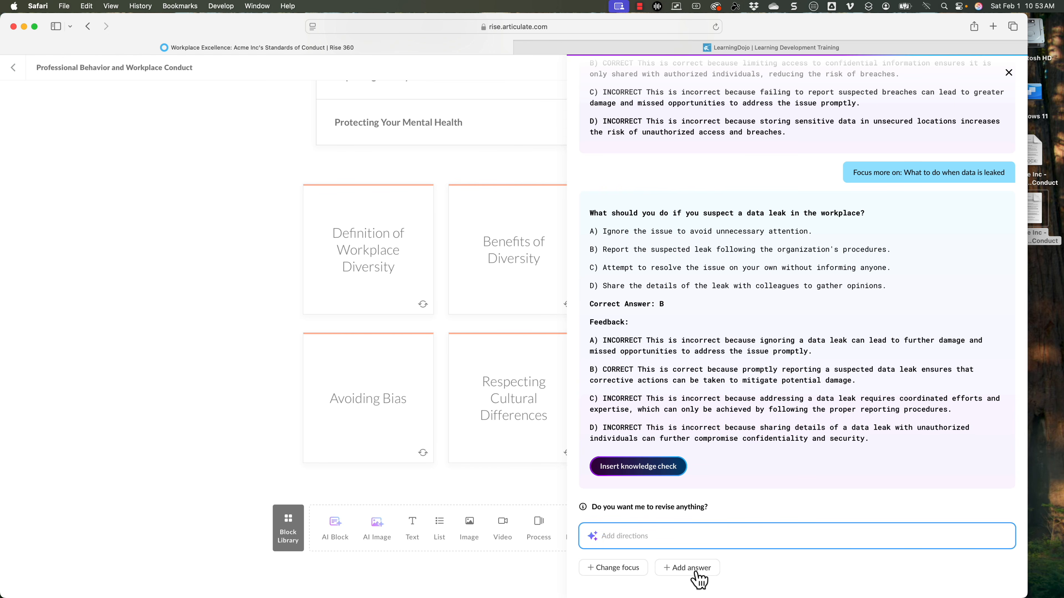
pyautogui.click(626, 467)
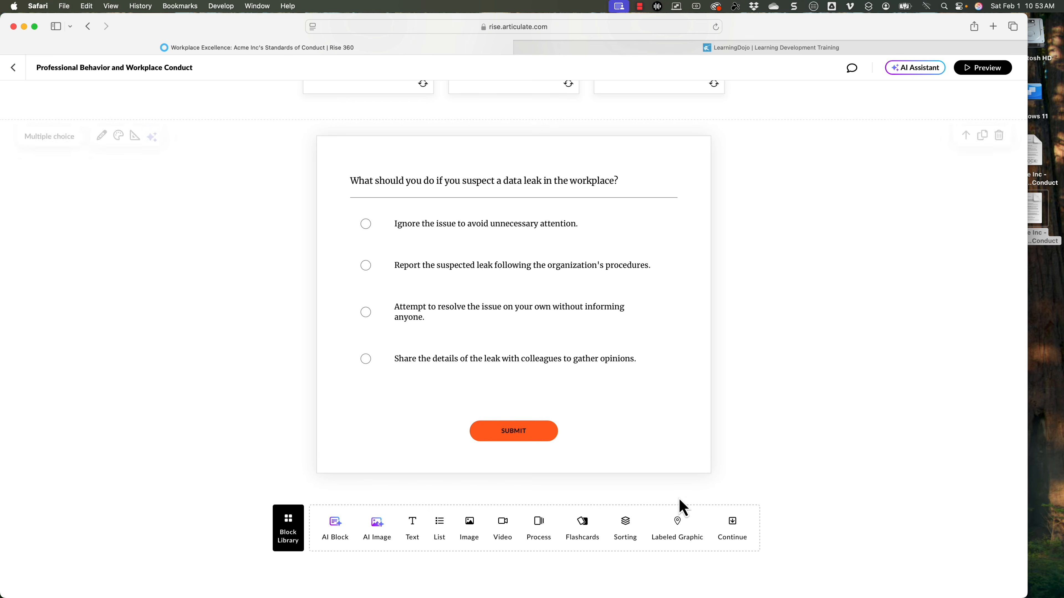
# Step: Review the data leak question's text, its answer choices with their feedback, and the available feedback types
pyautogui.click(444, 179)
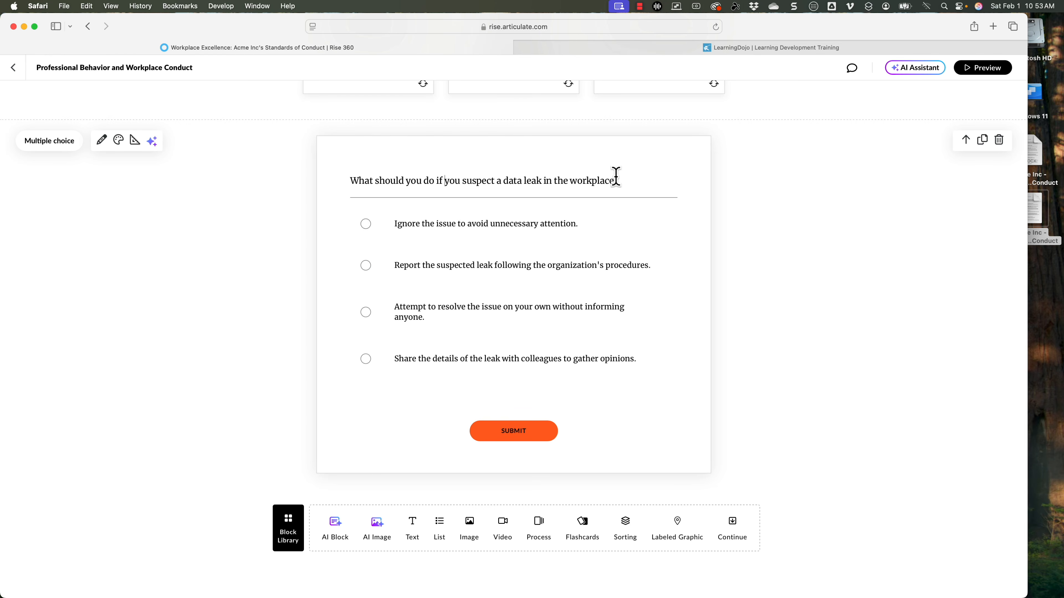
pyautogui.moveTo(618, 180); pyautogui.dragTo(337, 186)
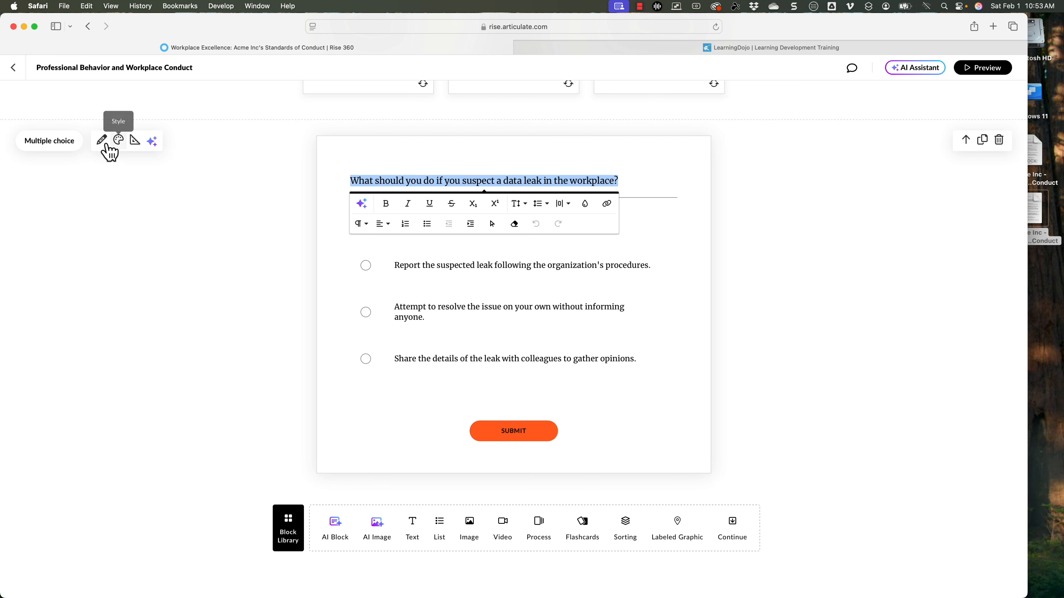
pyautogui.click(103, 141)
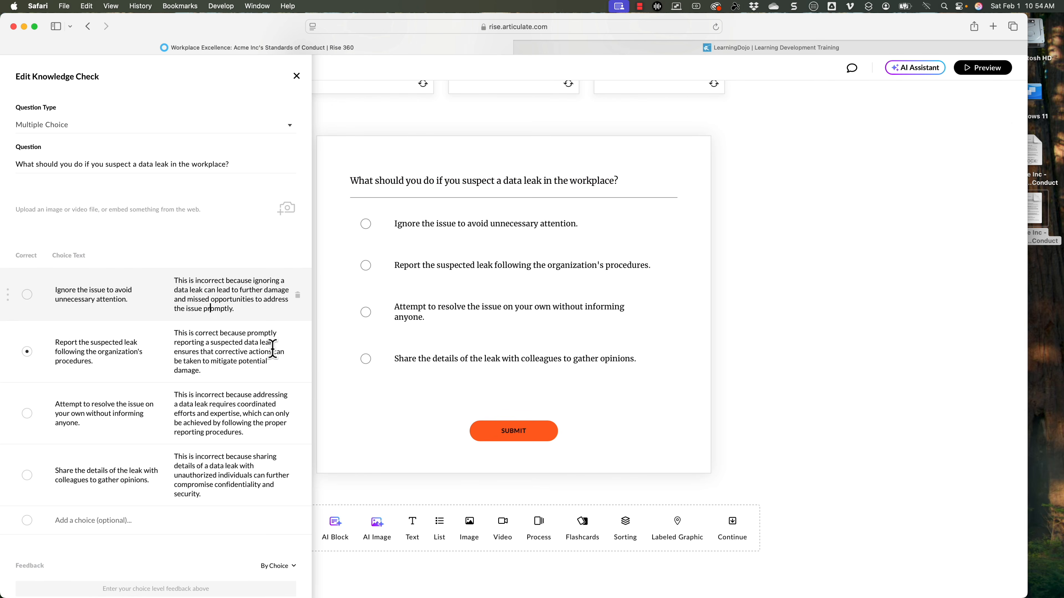
pyautogui.click(293, 566)
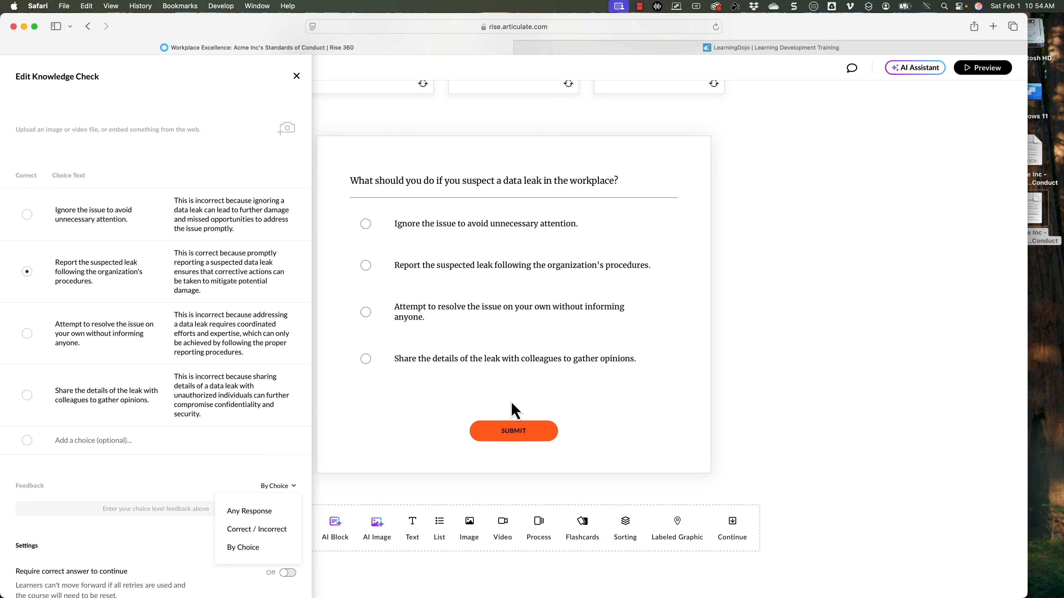
pyautogui.click(883, 297)
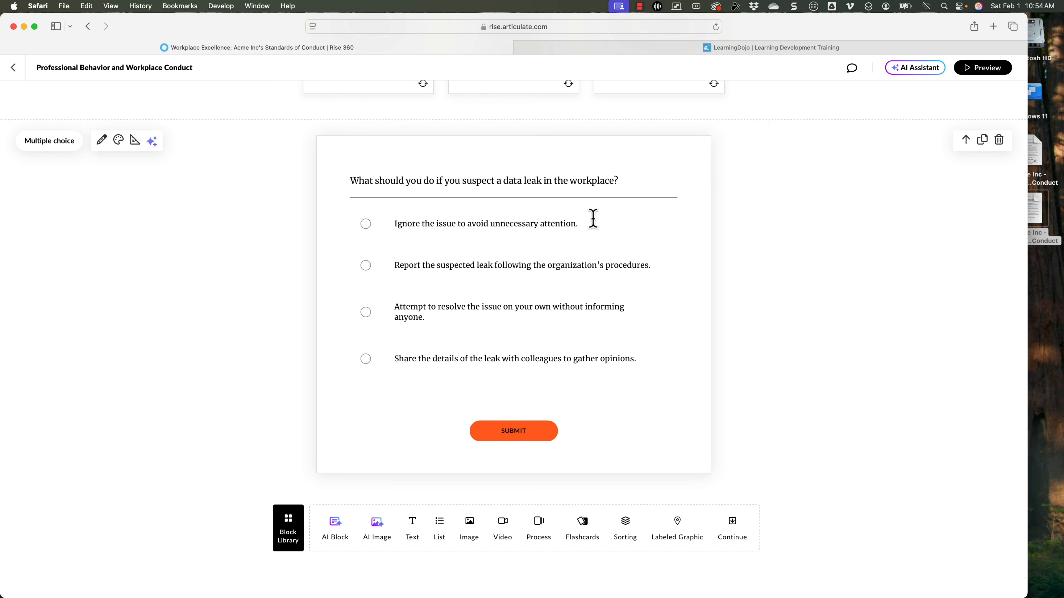
# Step: View the AI editing options for the data leak knowledge check and close them without revising the block
pyautogui.click(151, 144)
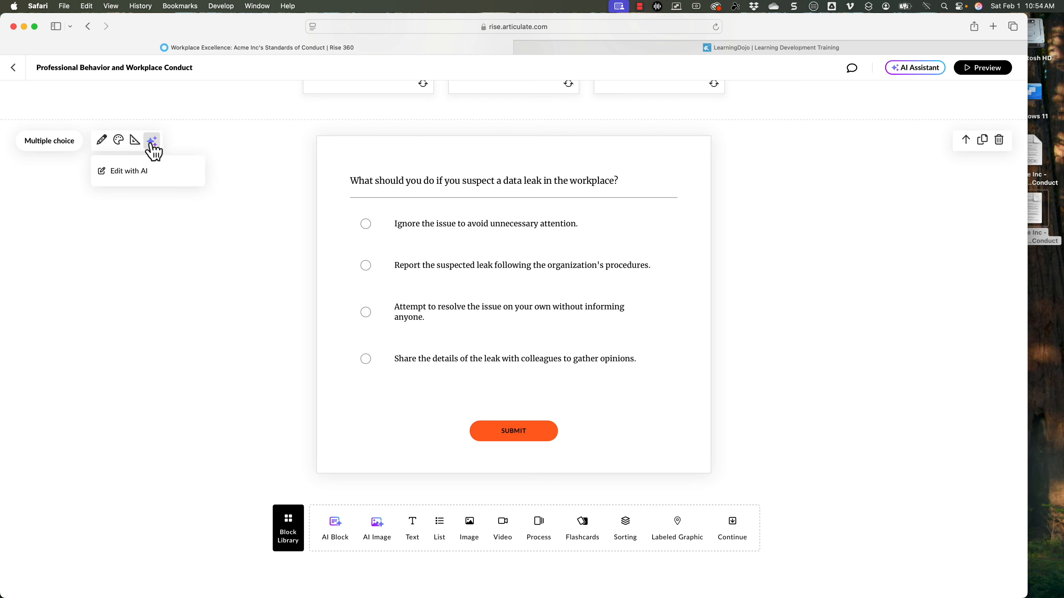
pyautogui.click(128, 172)
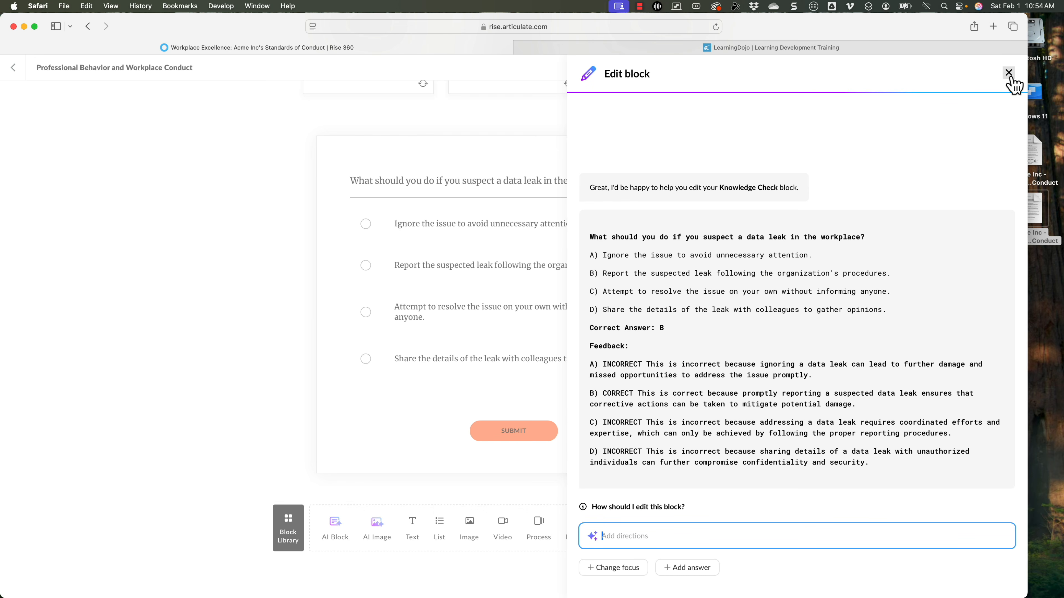
pyautogui.click(1008, 72)
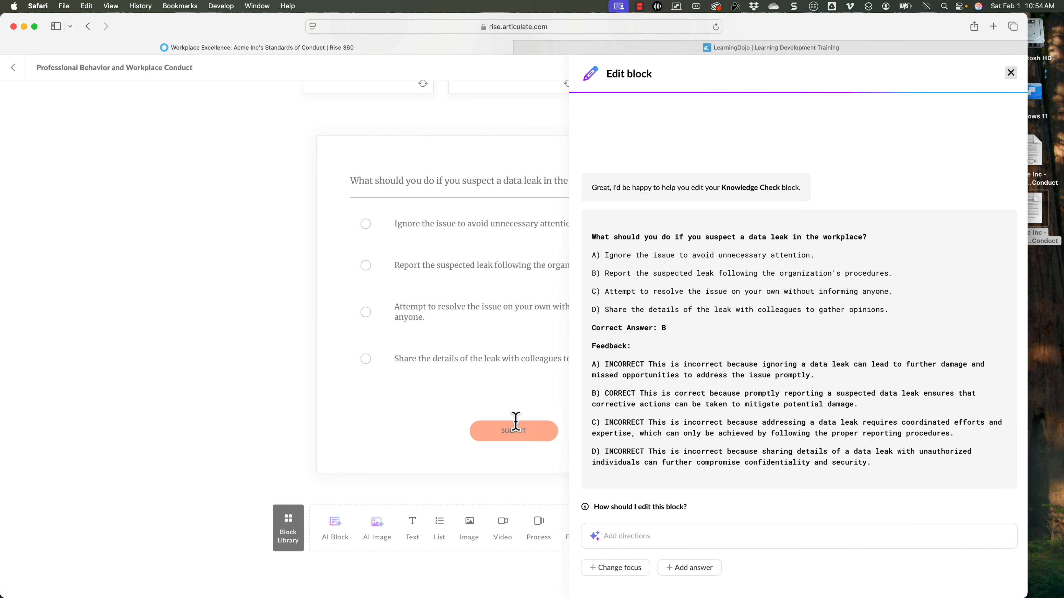
# Step: Generate another AI knowledge check on the suggested topic Workplace Diversity and Inclusion and insert it below the data leak question
pyautogui.click(299, 541)
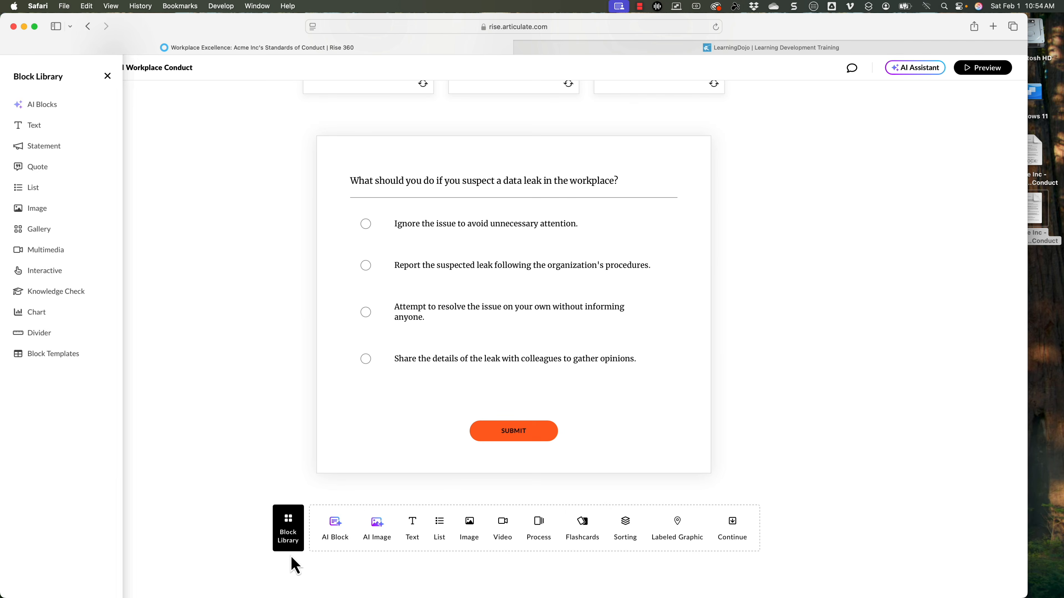
pyautogui.click(79, 110)
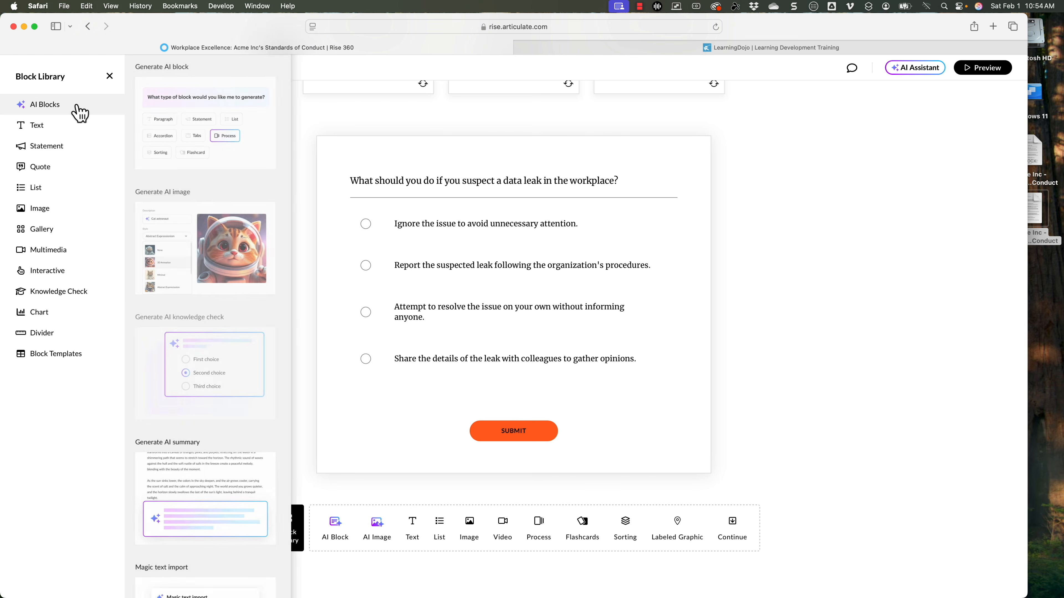
pyautogui.scroll(-3, 230, 226)
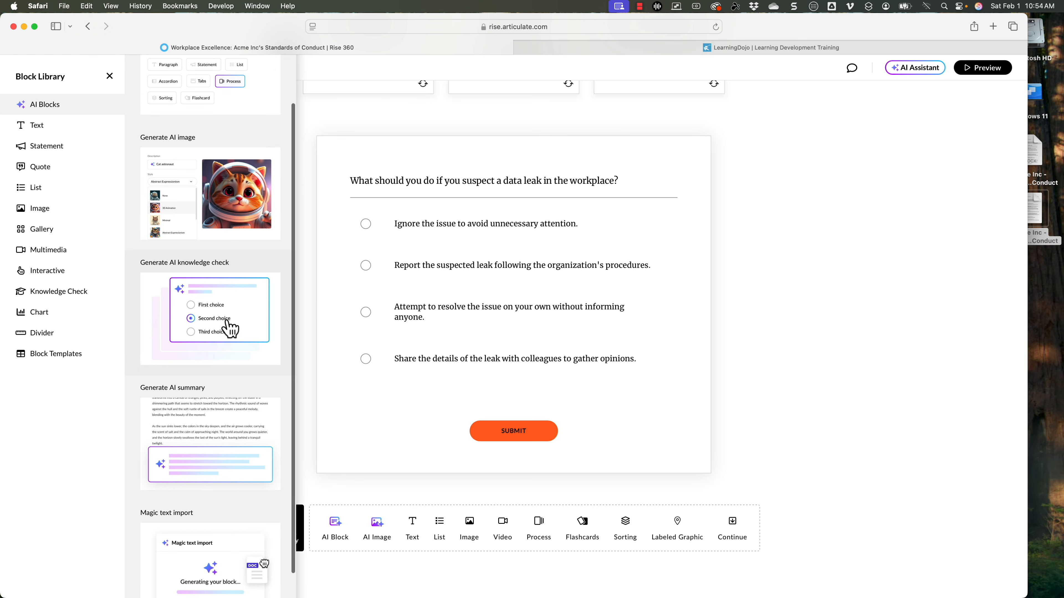
pyautogui.click(220, 329)
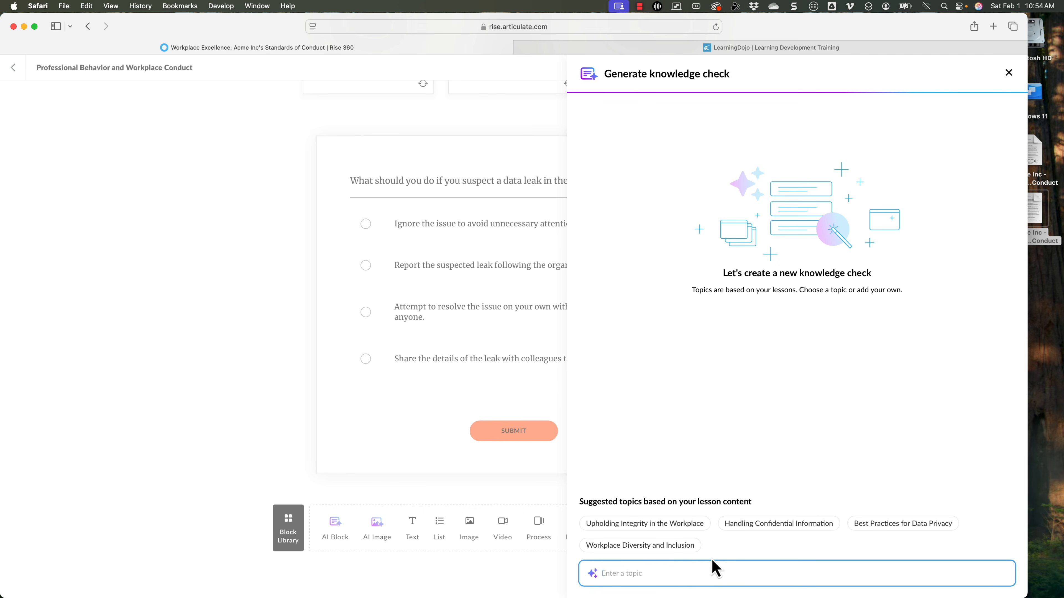
pyautogui.click(681, 546)
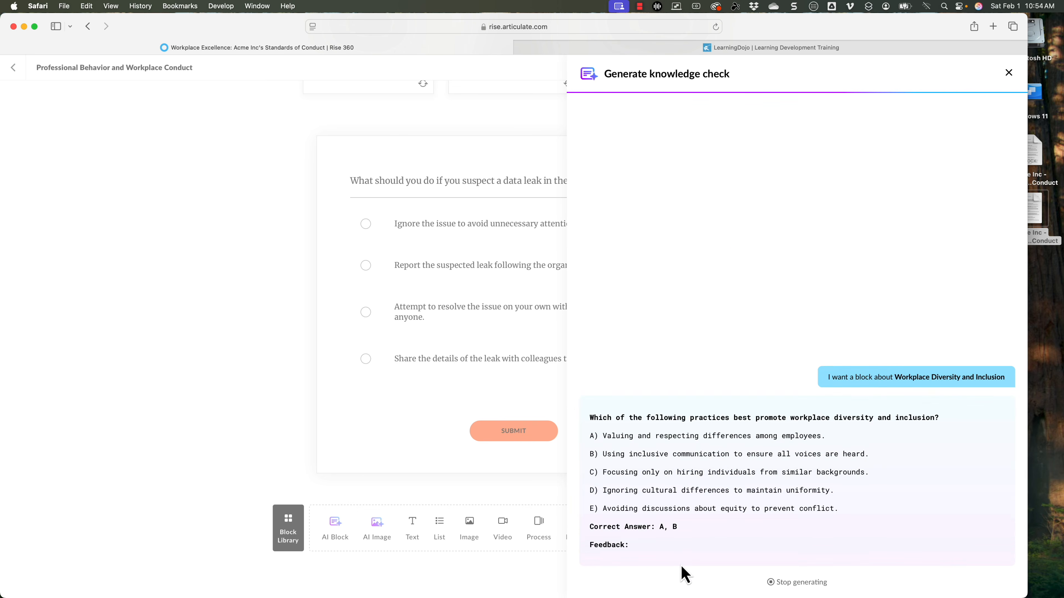
pyautogui.moveTo(660, 362); pyautogui.dragTo(689, 361)
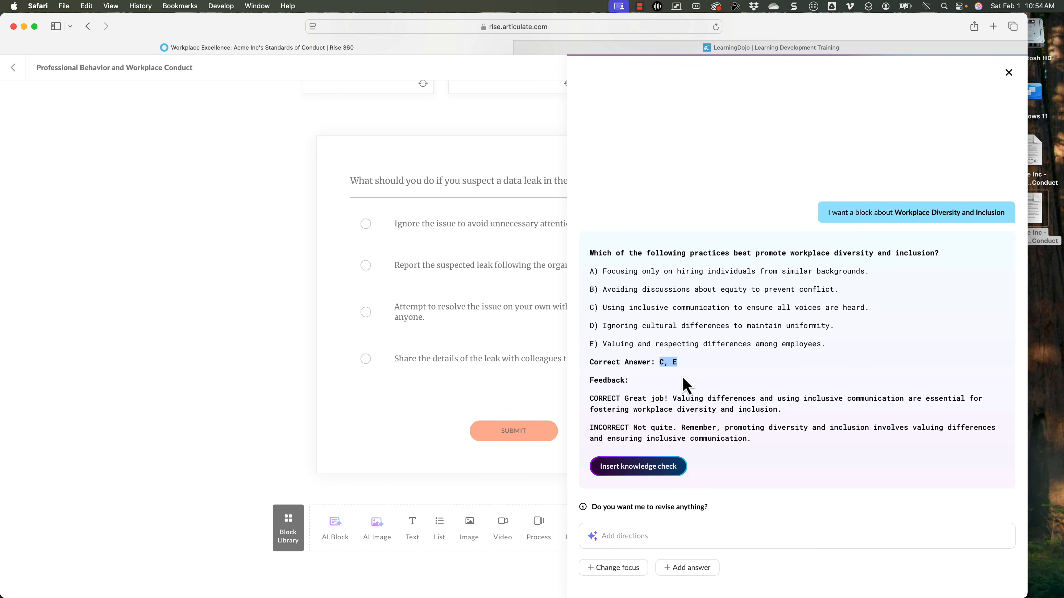
pyautogui.click(669, 475)
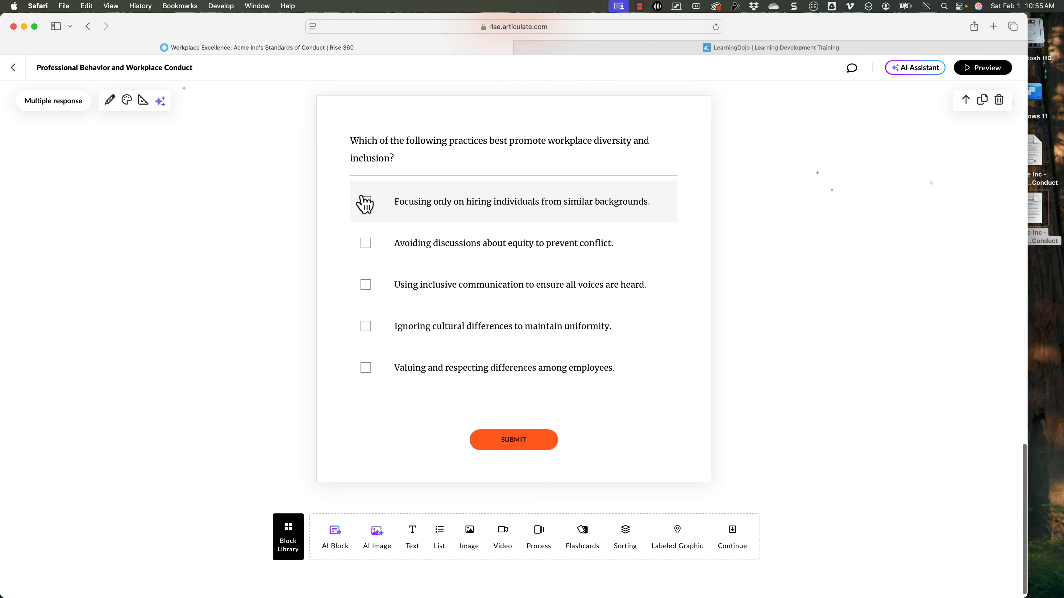
pyautogui.scroll(1, 143, 200)
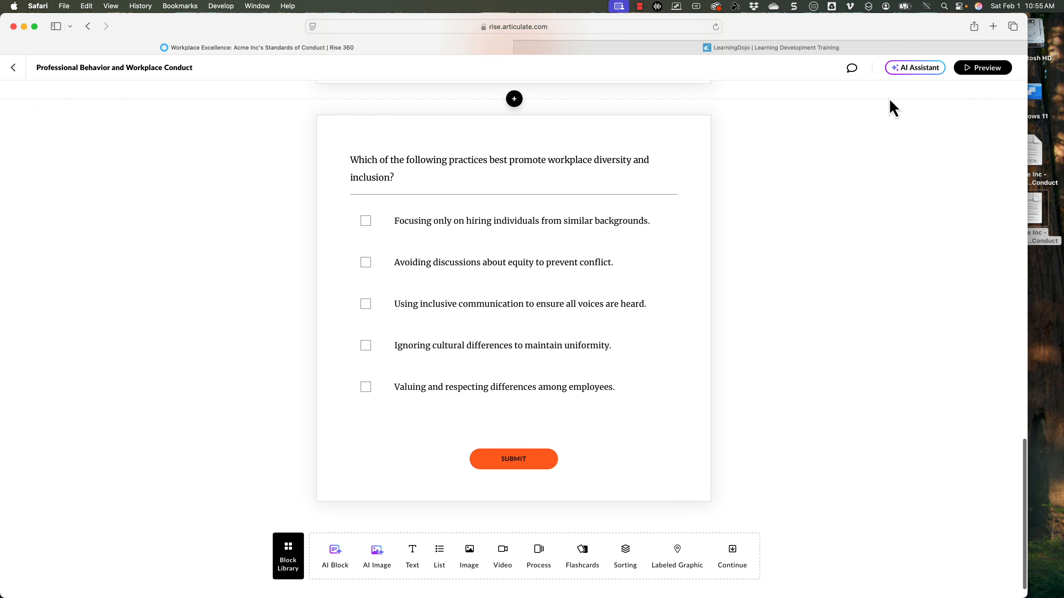
# Step: Examine the knowledge check block types offered in the block library, including Fill in the blank
pyautogui.click(297, 556)
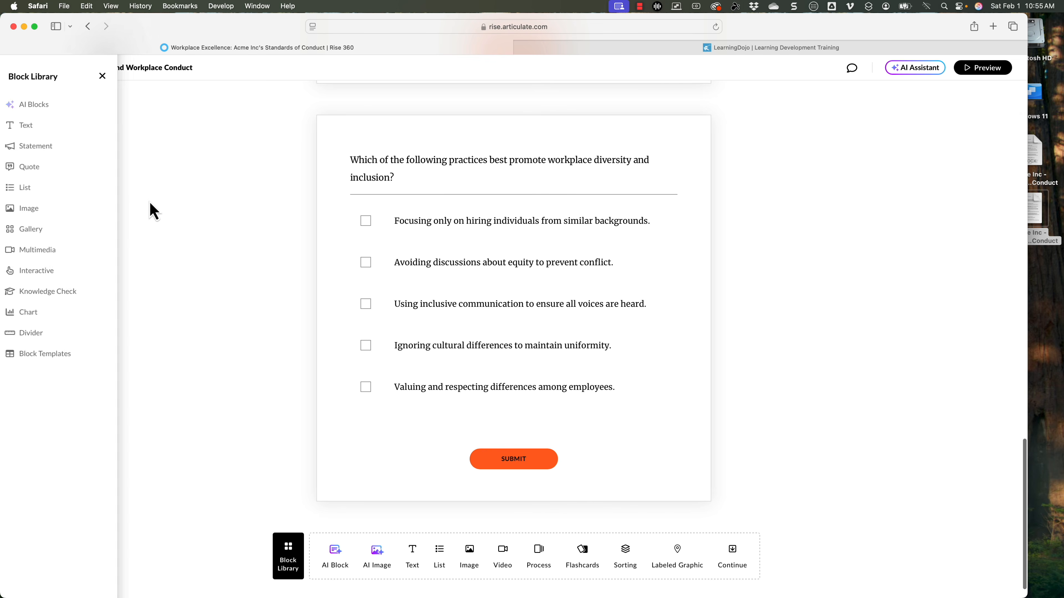
pyautogui.moveTo(68, 302)
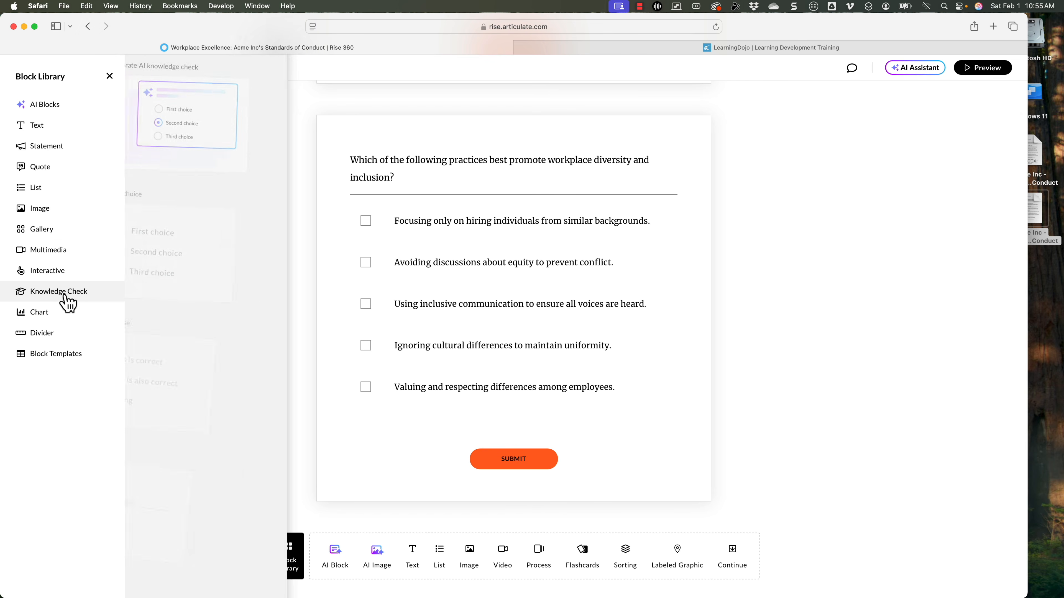
pyautogui.scroll(-5, 168, 267)
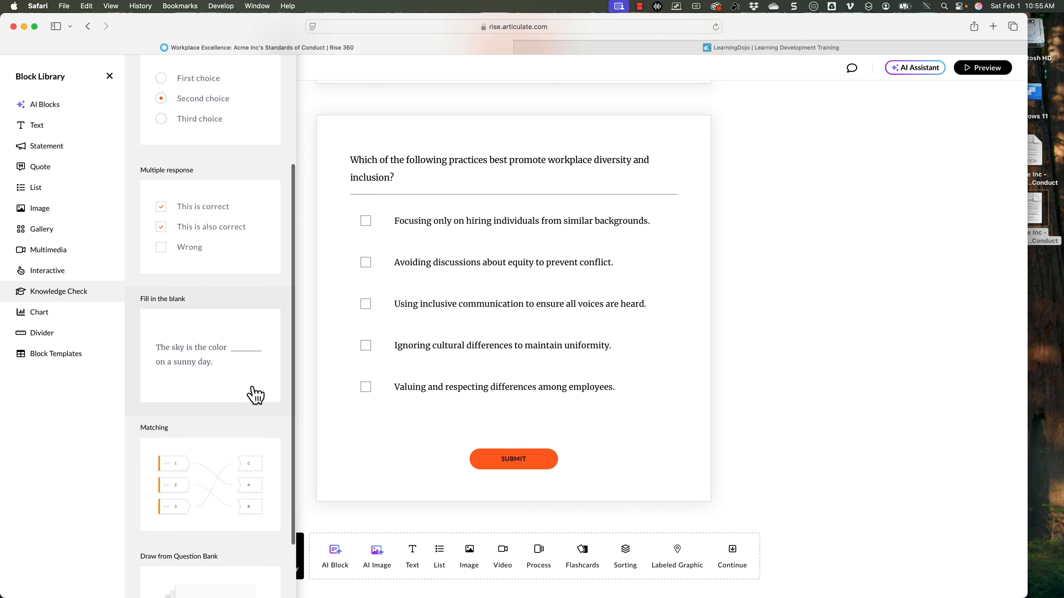
pyautogui.click(251, 377)
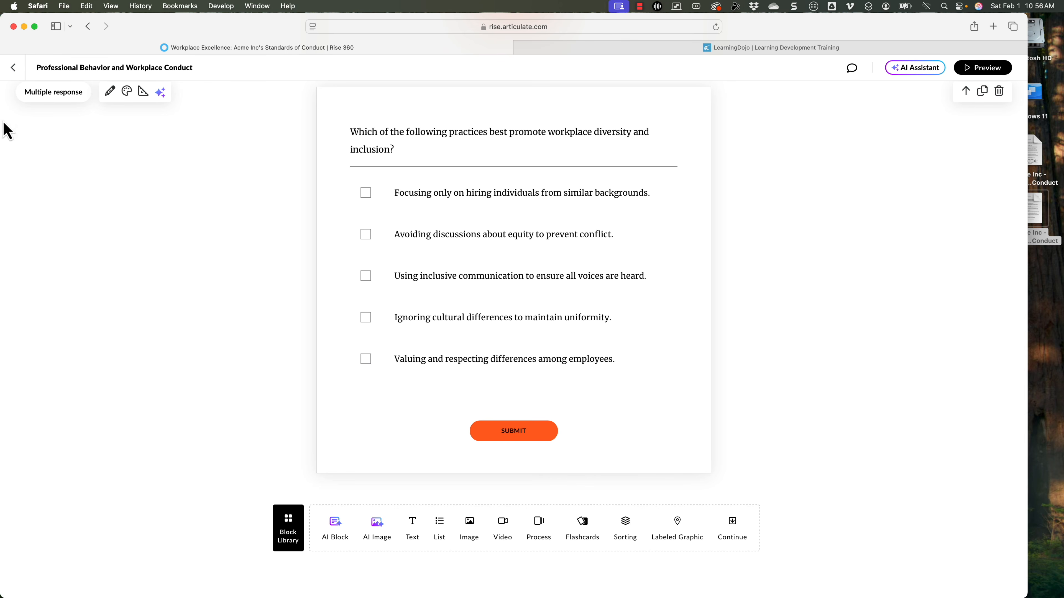
# Step: Return to the course outline and create a quiz for Anti-Harassment and Anti-Discrimination Policy
pyautogui.click(13, 69)
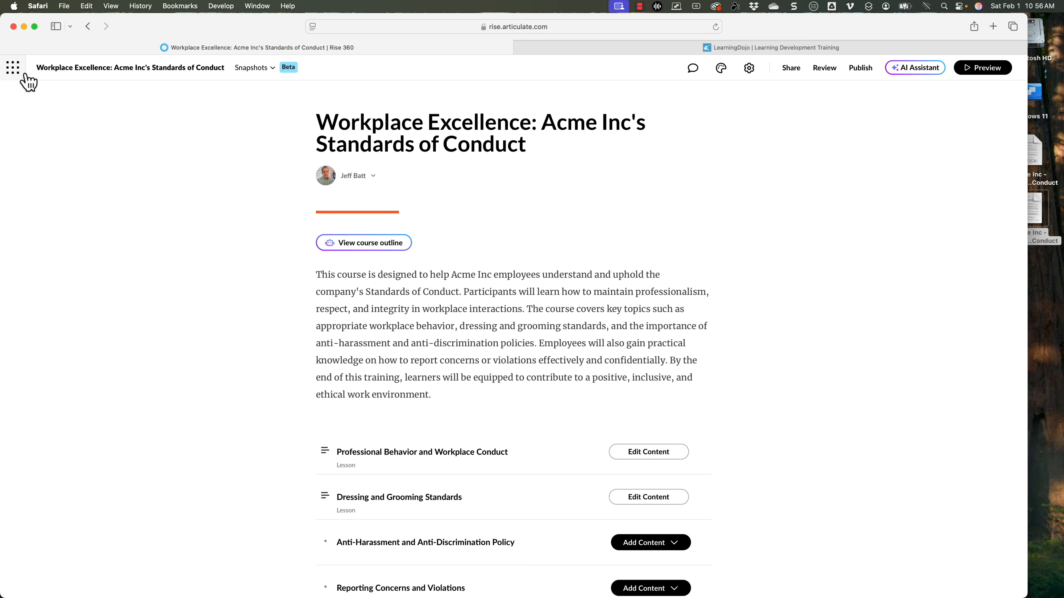
pyautogui.scroll(-3, 646, 404)
pyautogui.click(667, 423)
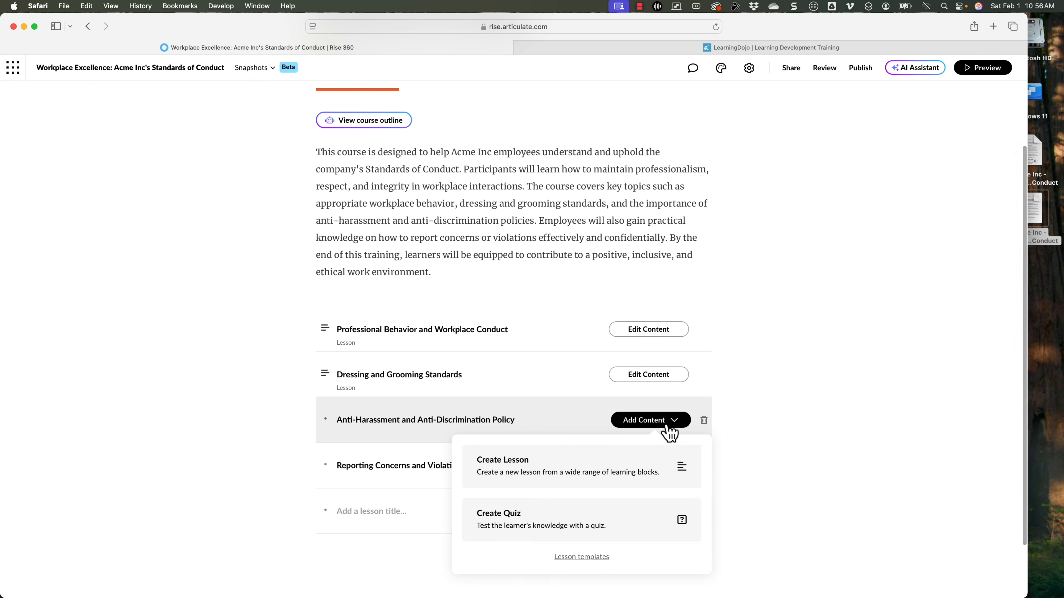
pyautogui.click(520, 522)
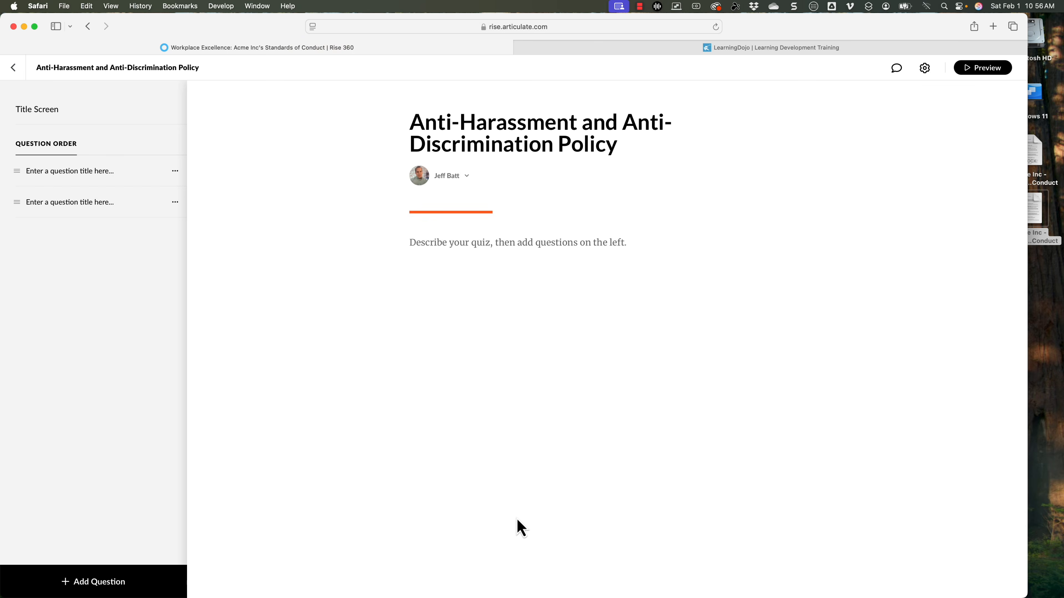
# Step: Generate a quiz question with AI on the suggested topic Valuing Workplace Diversity and insert it into the quiz
pyautogui.click(97, 582)
pyautogui.click(116, 436)
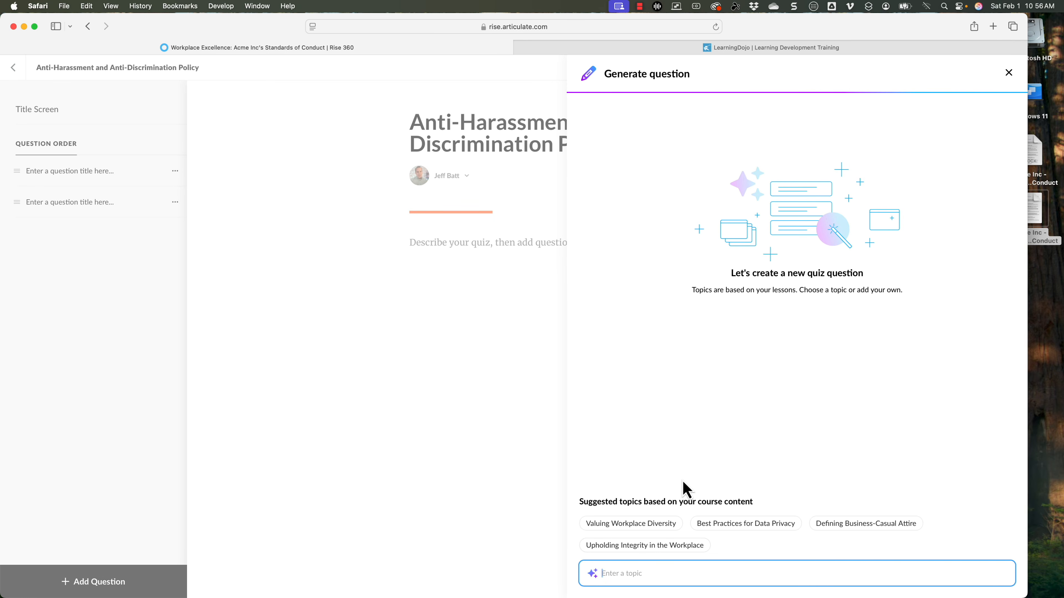
pyautogui.click(632, 524)
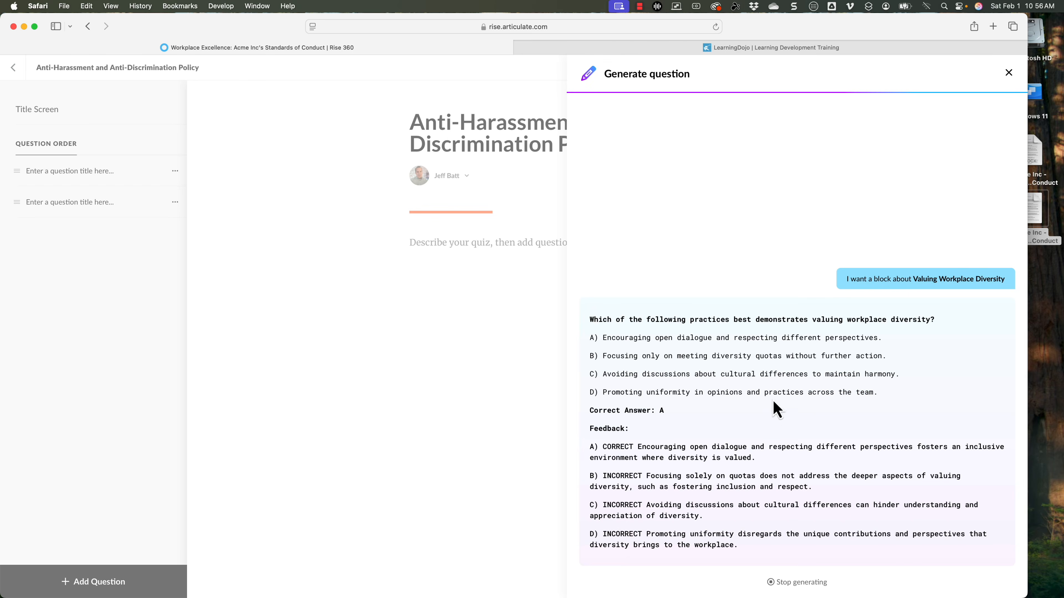
pyautogui.click(638, 468)
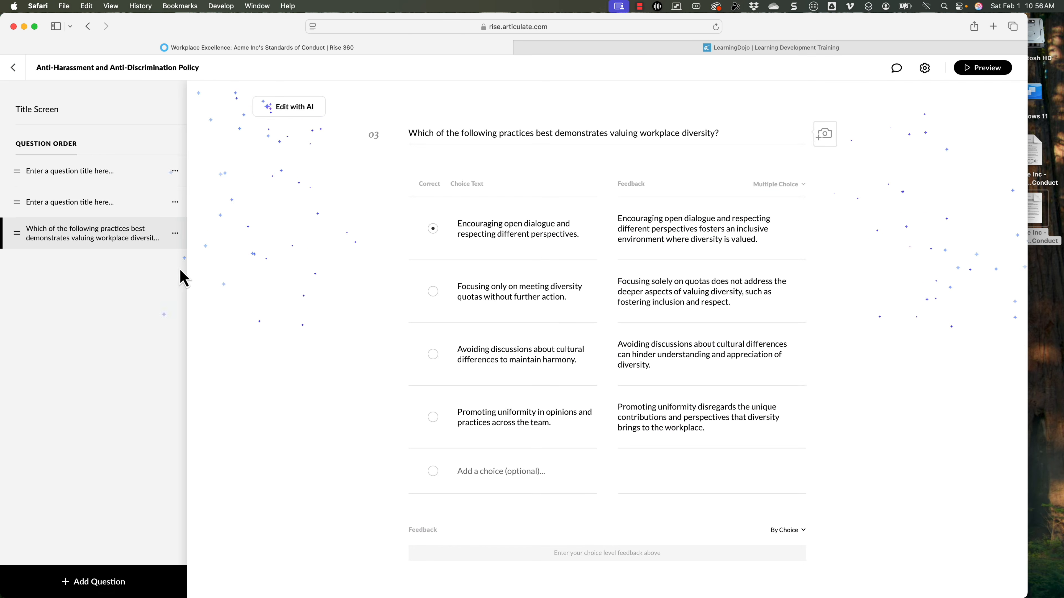
# Step: Delete the two untitled placeholder questions from the quiz's question order
pyautogui.click(86, 173)
pyautogui.click(175, 172)
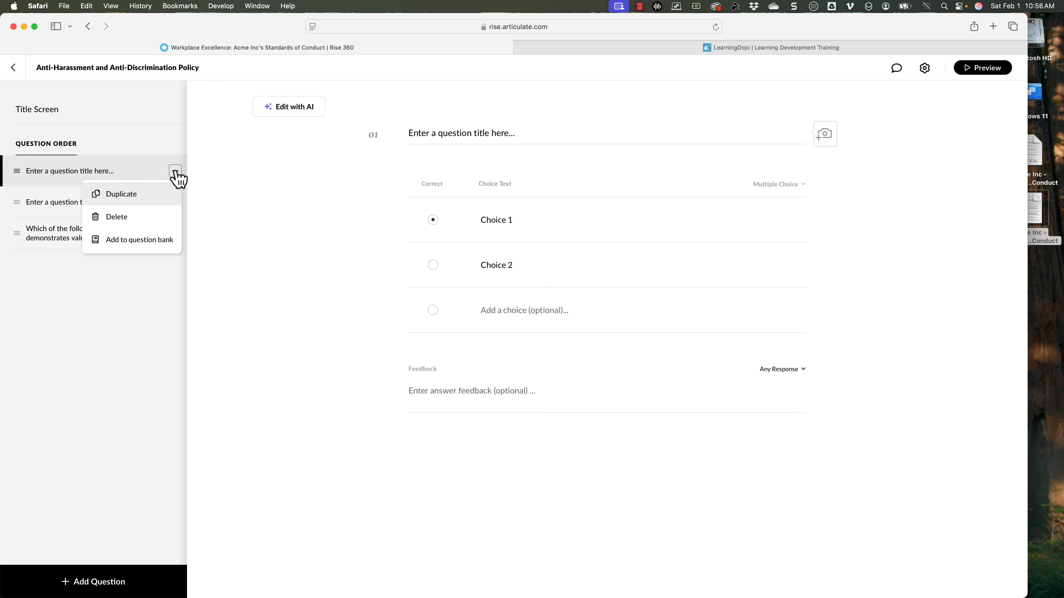
pyautogui.click(121, 216)
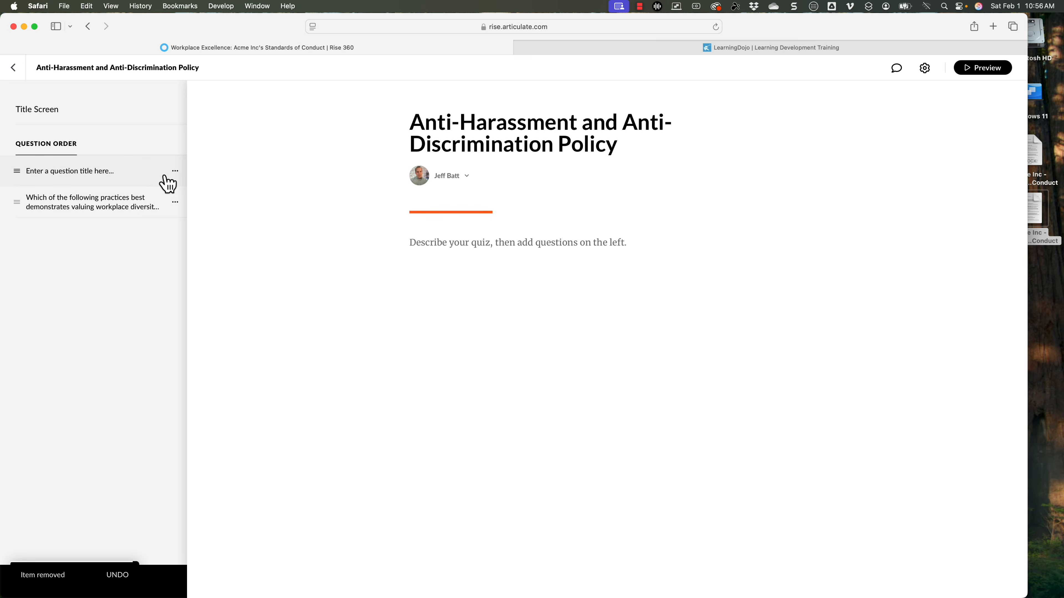
pyautogui.click(175, 172)
pyautogui.click(155, 218)
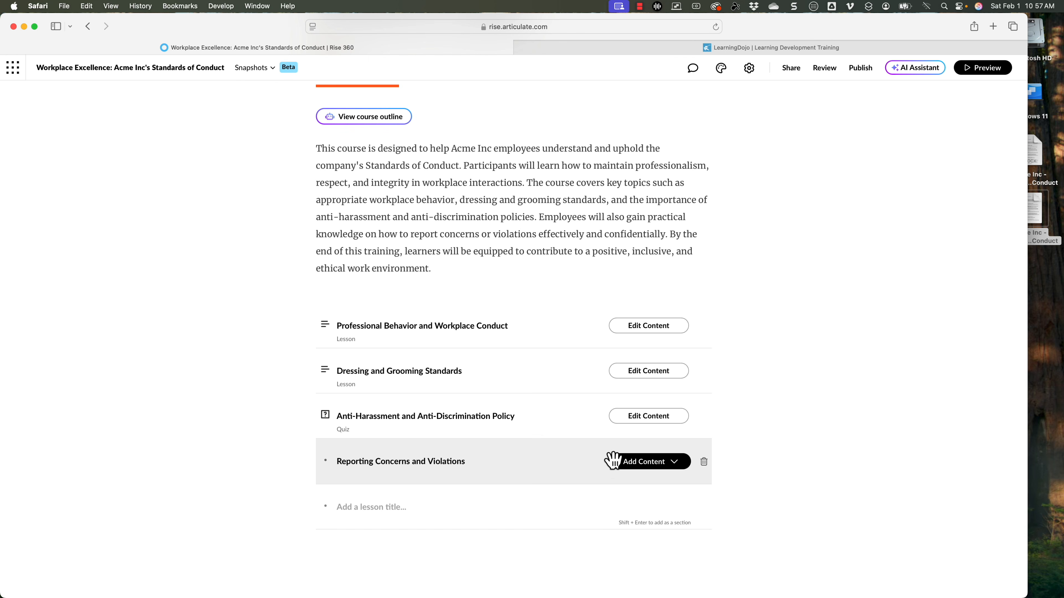
# Step: Generate a quiz from the course content with the AI Assistant, using the option without customization
pyautogui.click(927, 70)
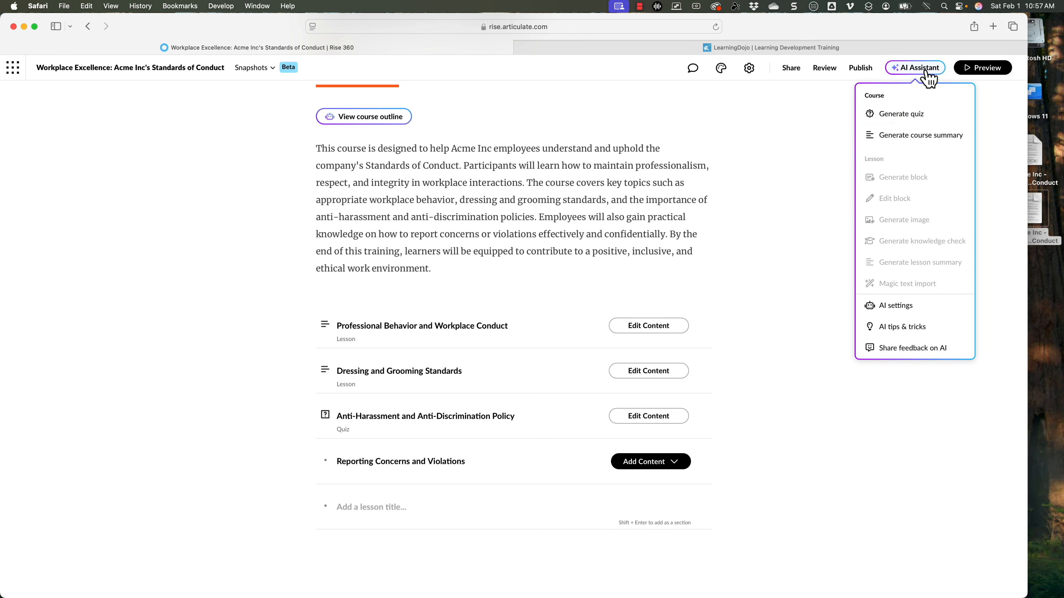
pyautogui.click(916, 119)
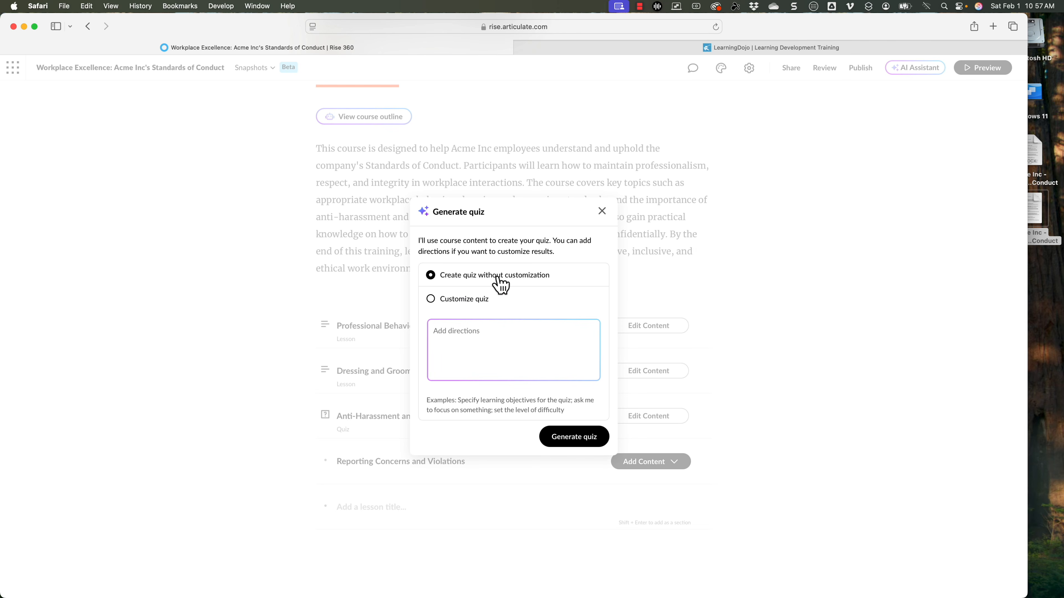
pyautogui.click(462, 298)
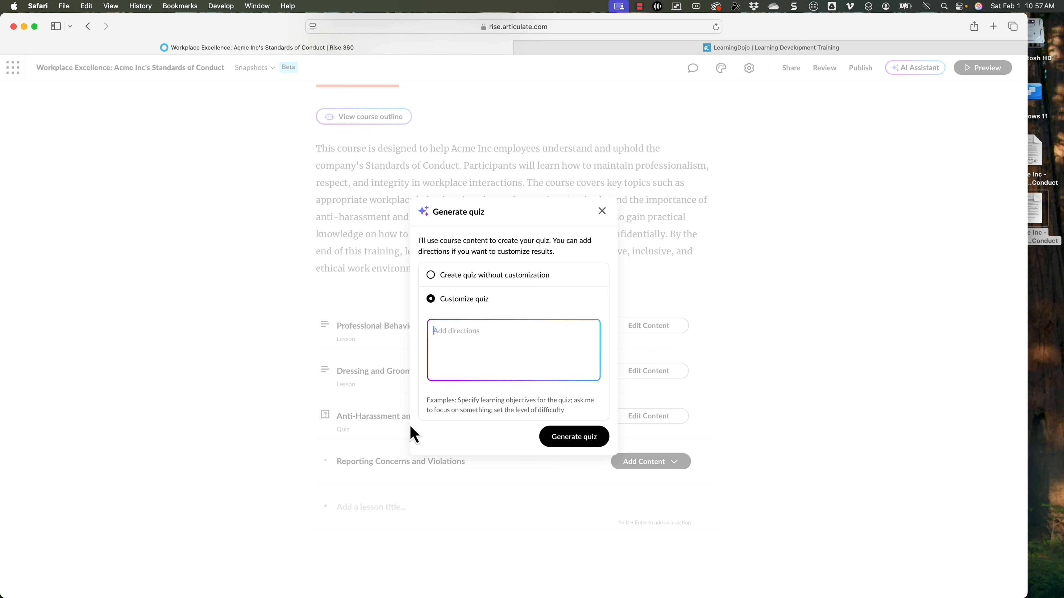
pyautogui.click(470, 276)
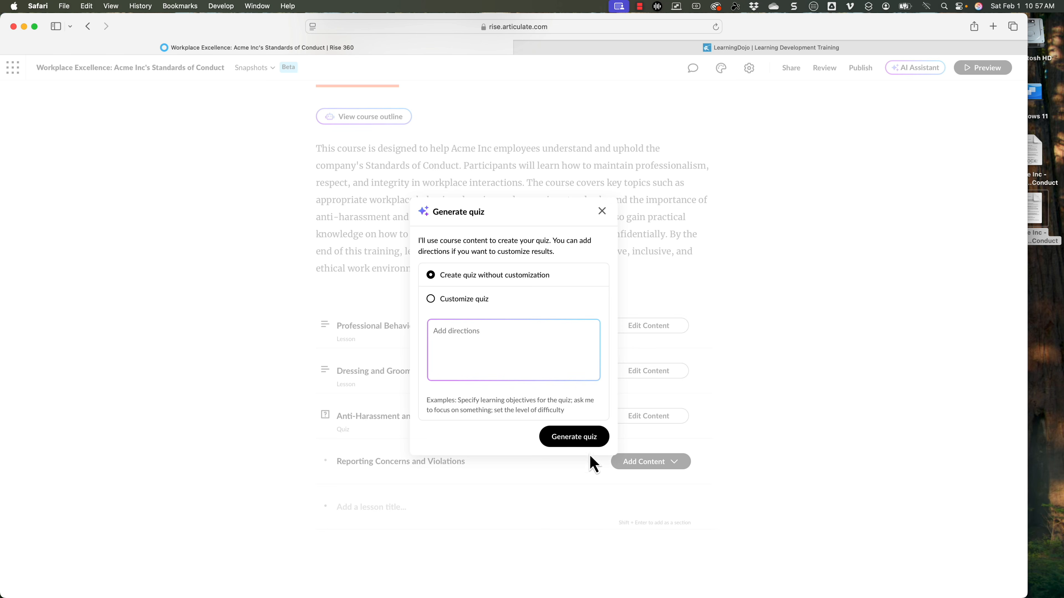
pyautogui.click(582, 441)
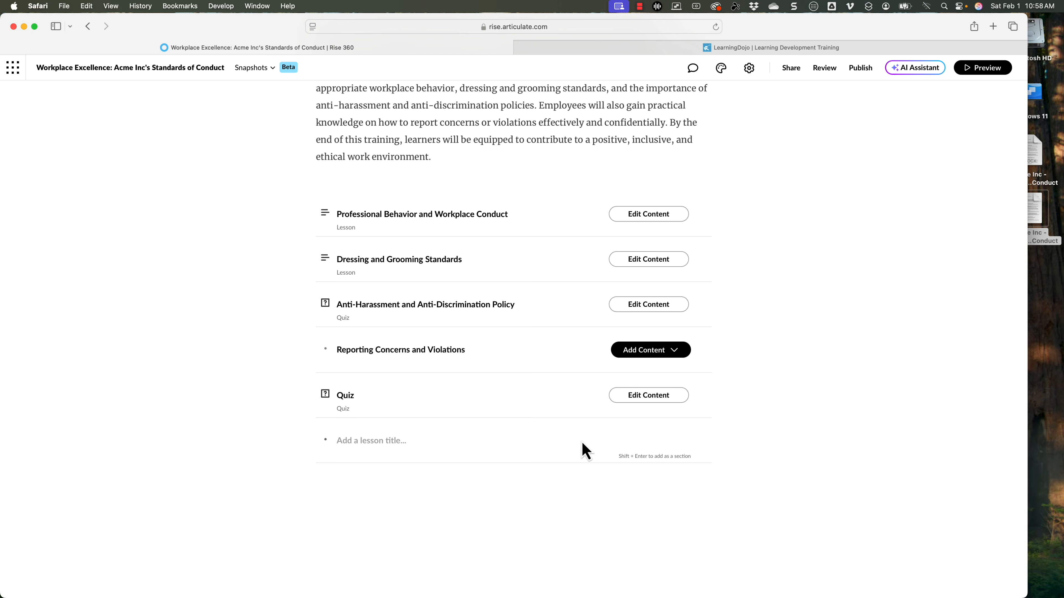
# Step: Open the generated Quiz lesson and review its questions, answer choices and feedback from first to last
pyautogui.click(655, 400)
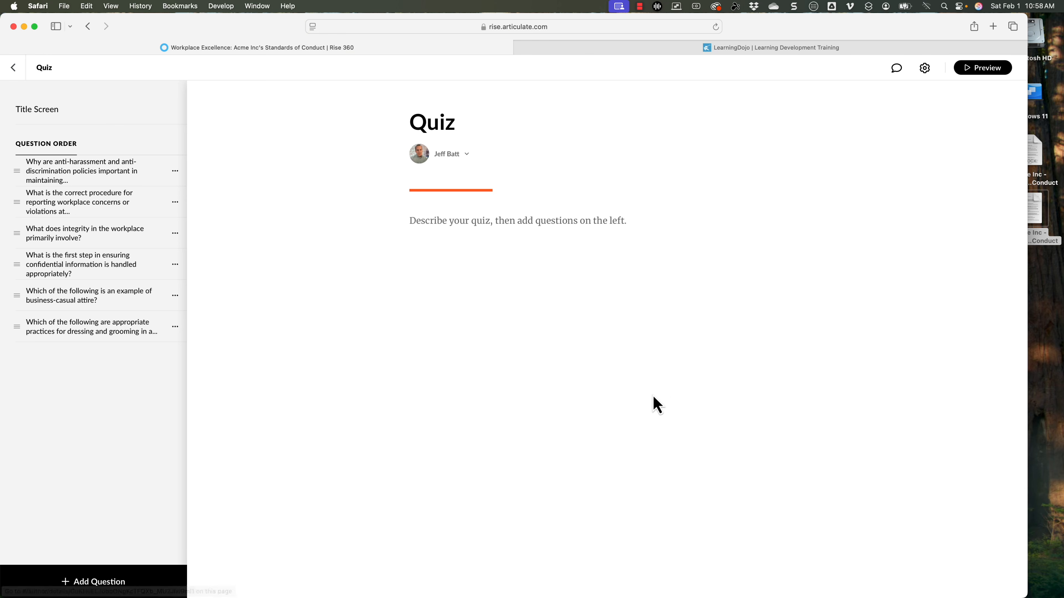
pyautogui.click(73, 184)
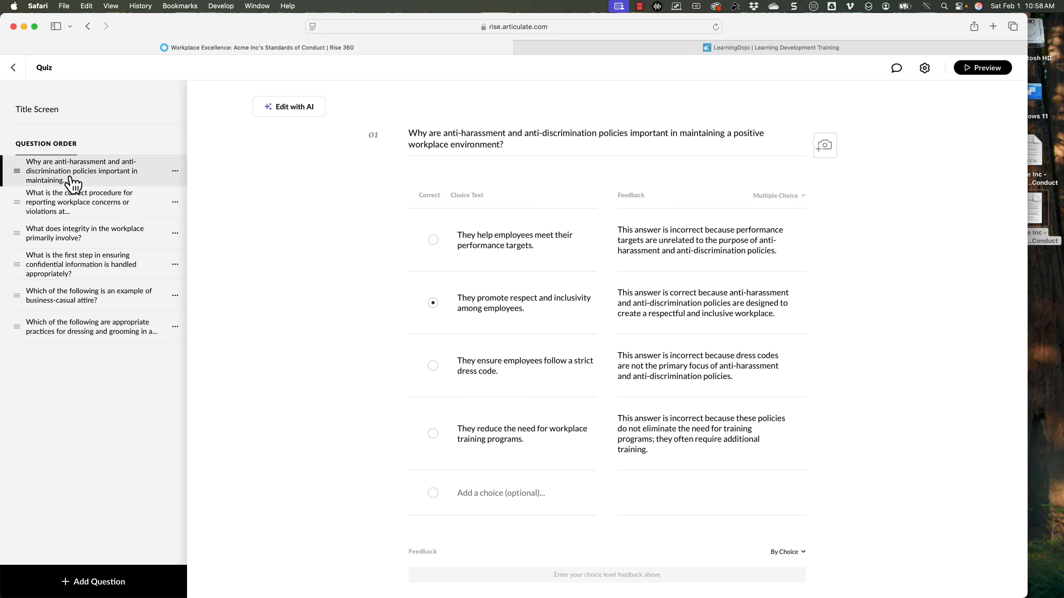
pyautogui.click(90, 212)
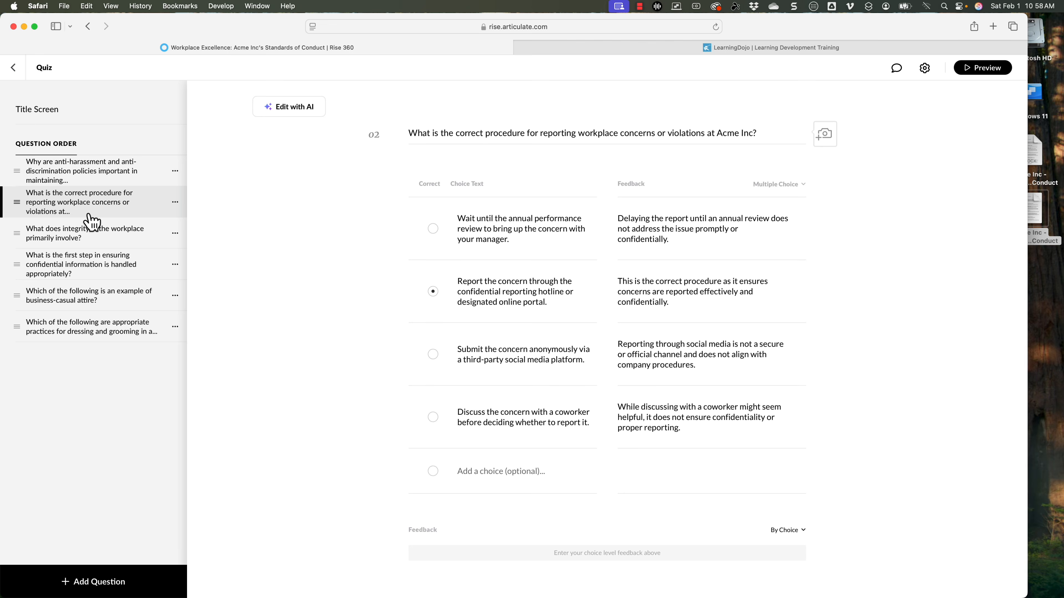
pyautogui.click(98, 246)
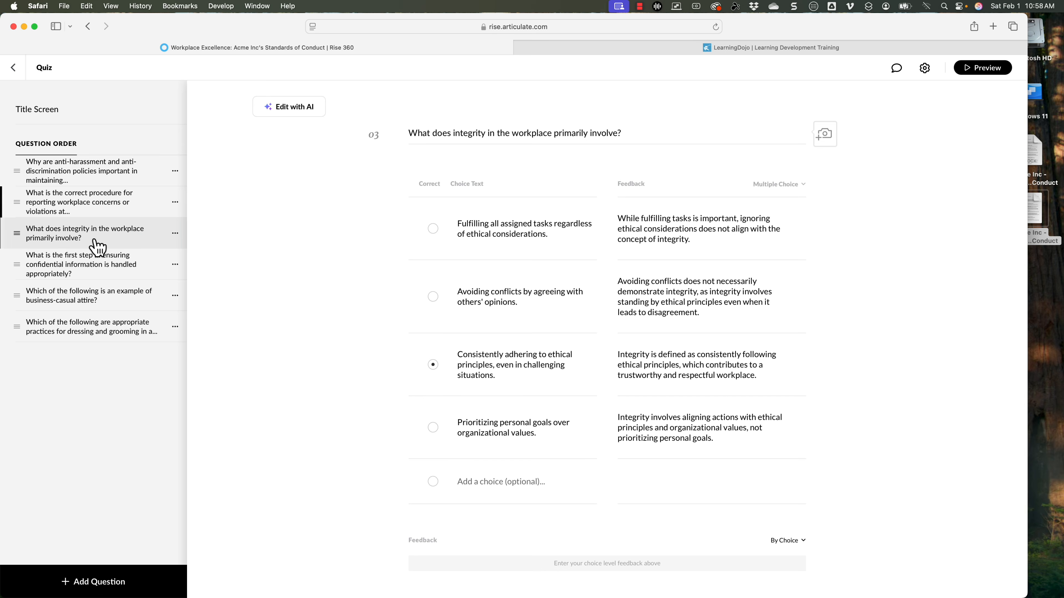
pyautogui.click(95, 277)
pyautogui.click(99, 300)
pyautogui.click(108, 338)
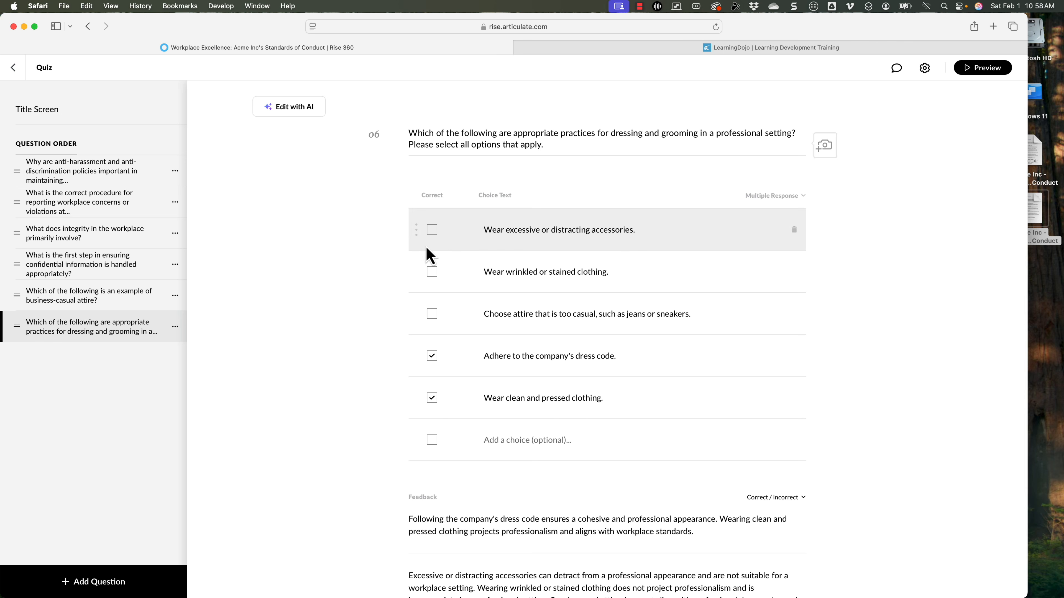
# Step: Select the business-casual attire question and open its AI editing options
pyautogui.click(175, 295)
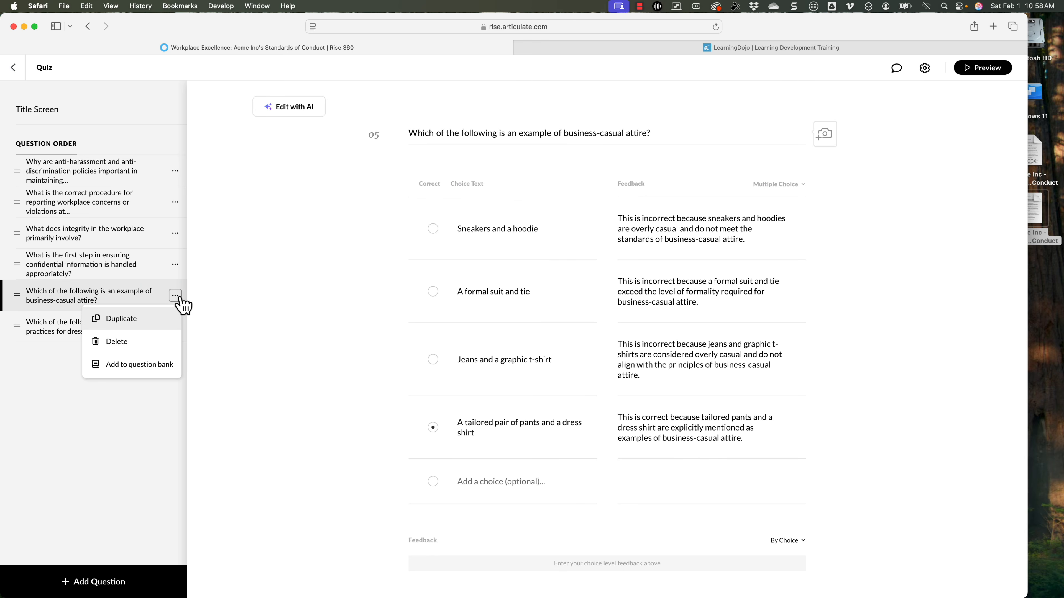
pyautogui.click(126, 298)
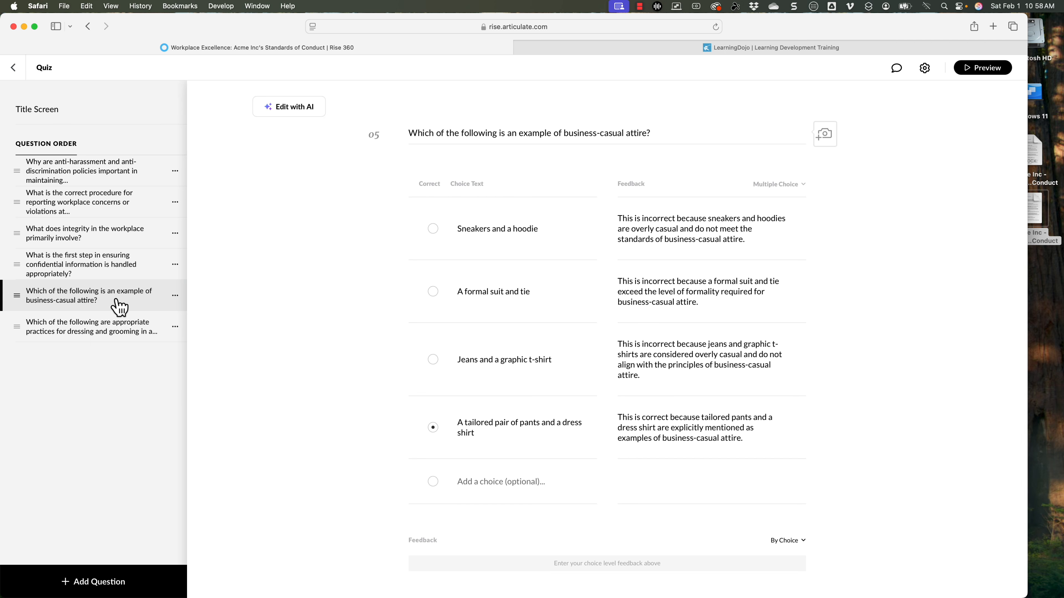
pyautogui.click(292, 108)
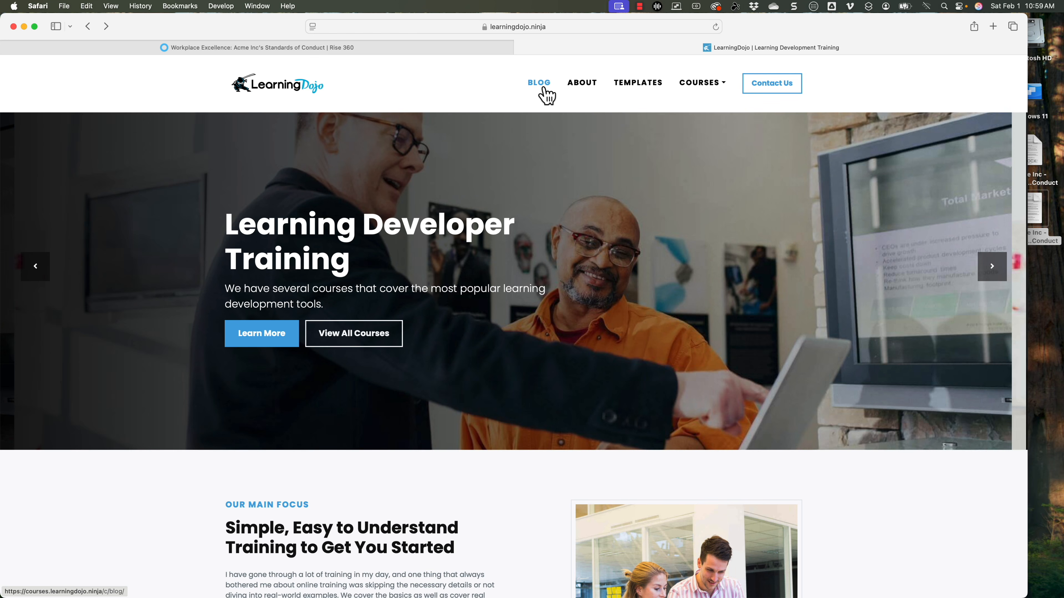
# Step: Switch to the LearningDojo site and look through its blog, downloadable templates and course catalogue
pyautogui.click(544, 89)
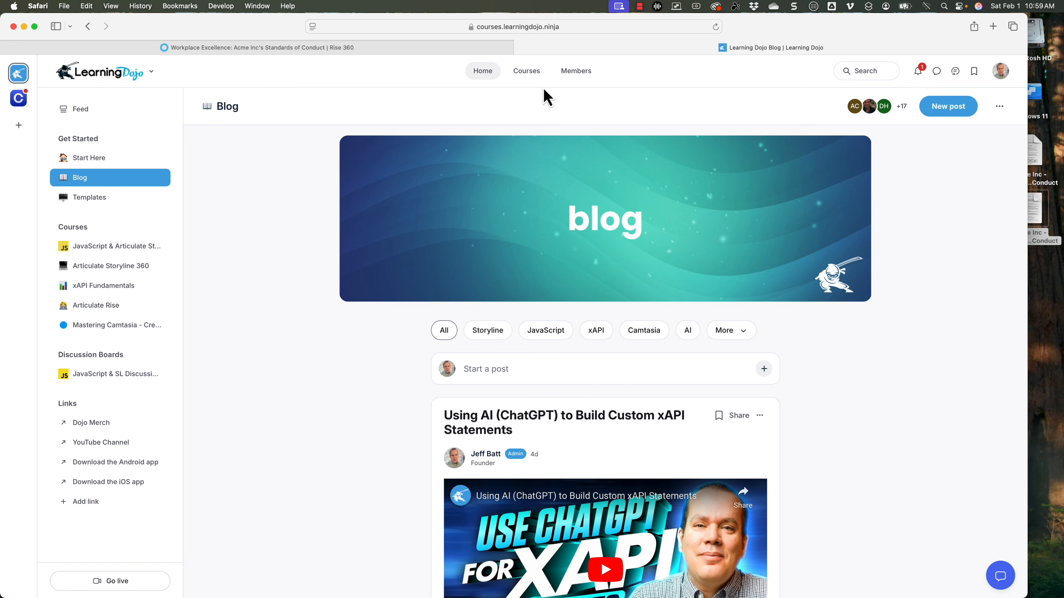
pyautogui.scroll(-2, 671, 209)
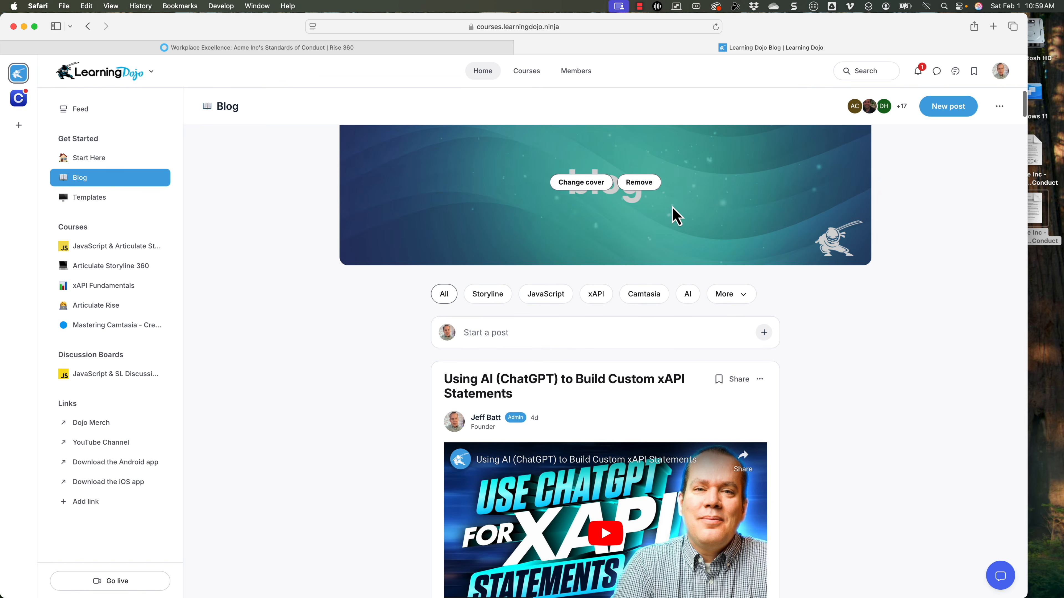
pyautogui.scroll(-1, 675, 215)
pyautogui.scroll(3, 664, 218)
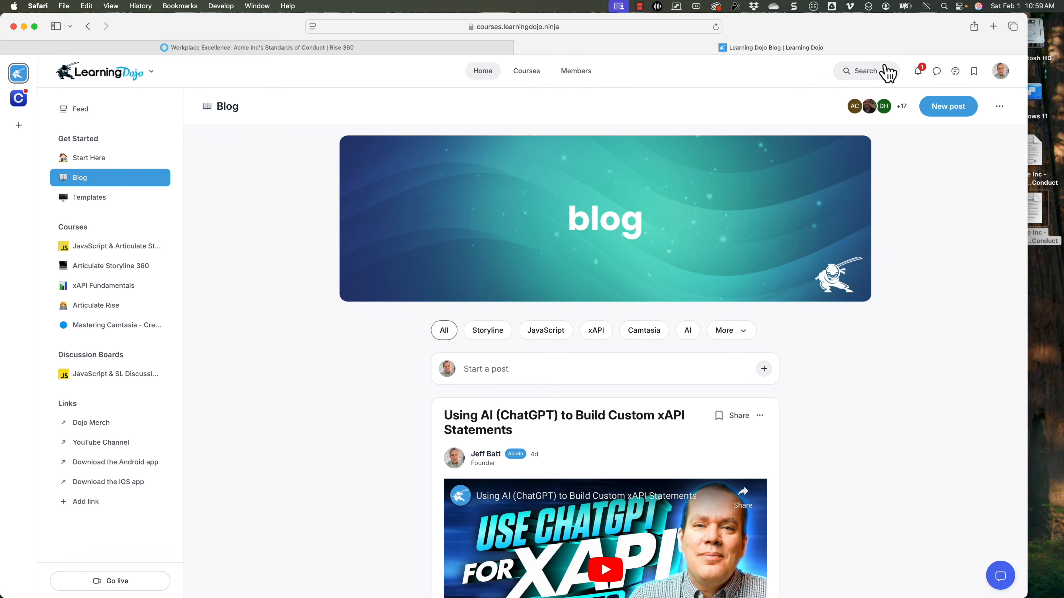
pyautogui.click(116, 205)
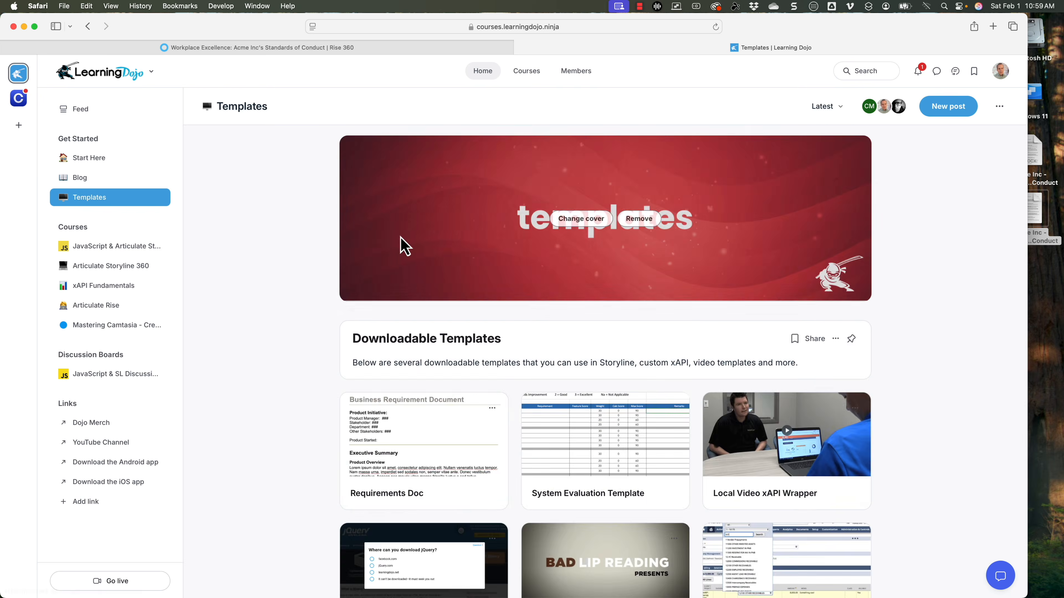
pyautogui.scroll(-10, 477, 264)
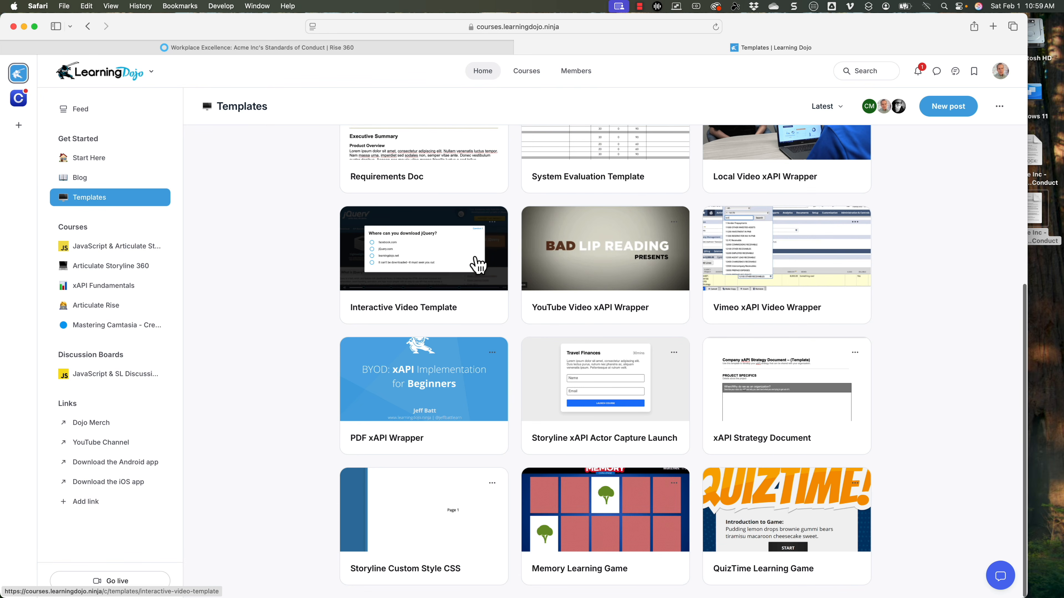
pyautogui.click(529, 76)
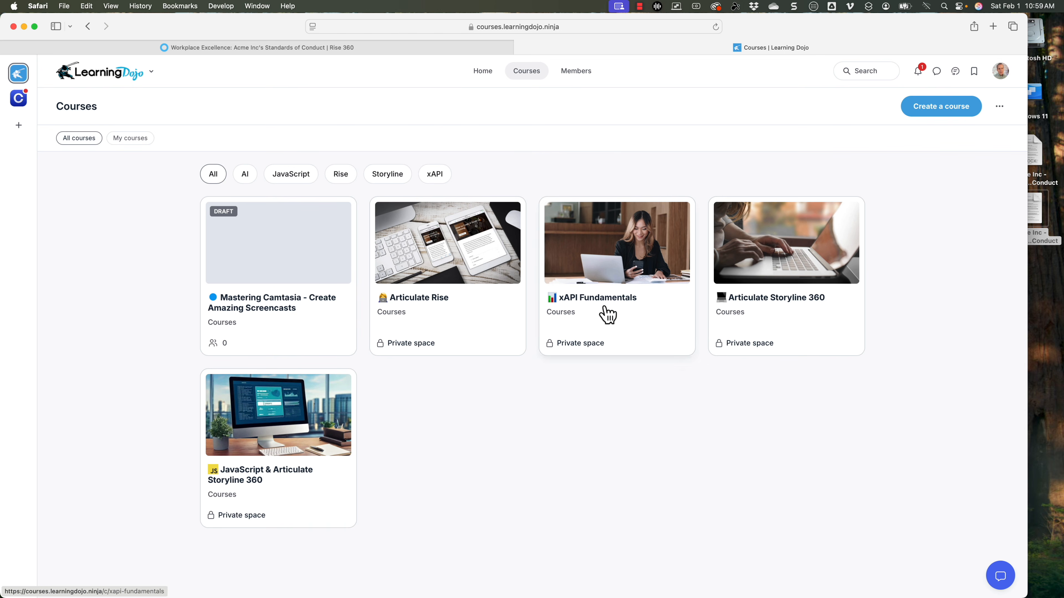